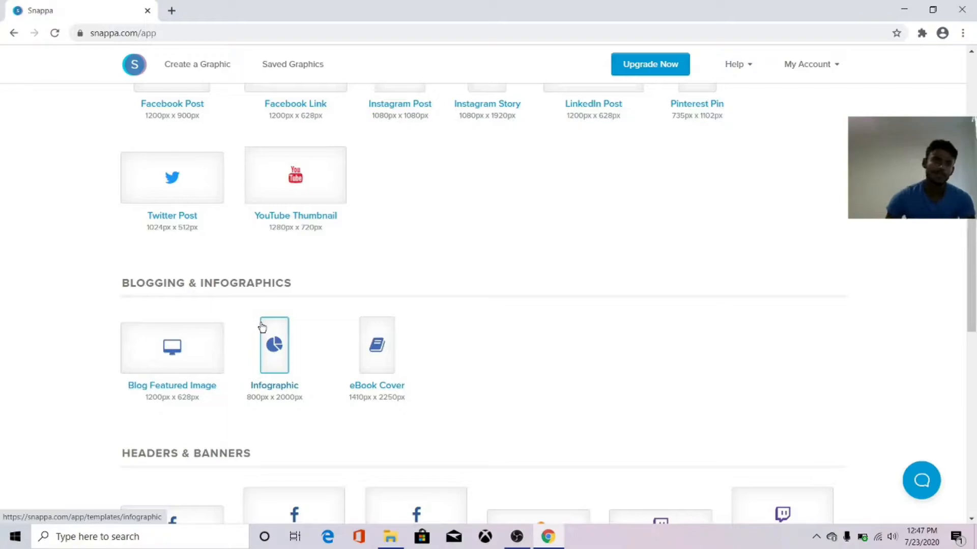
Choose the 1280 × 720 px YouTube Thumbnail size and start a blank design from scratch.
scroll(312, 262, up, 1)
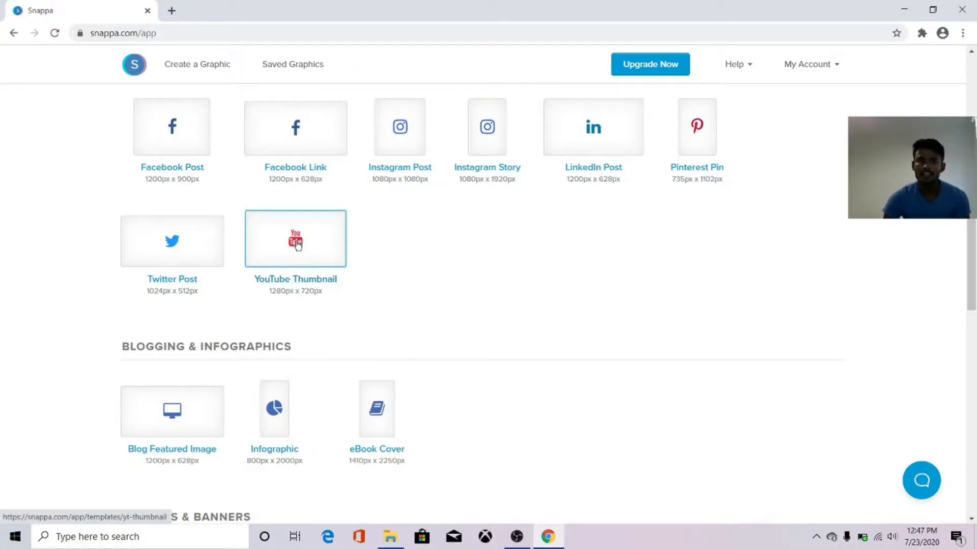
click(298, 244)
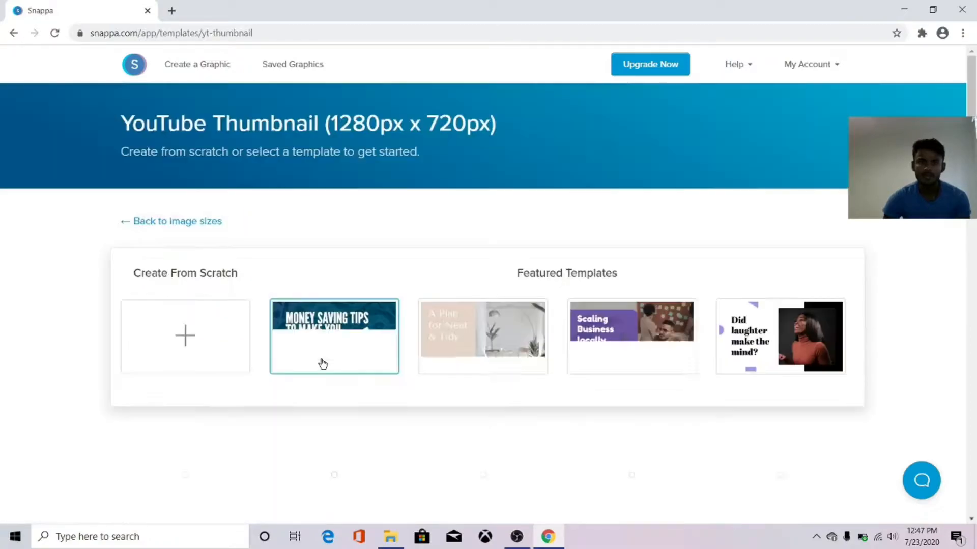
scroll(249, 350, down, 1)
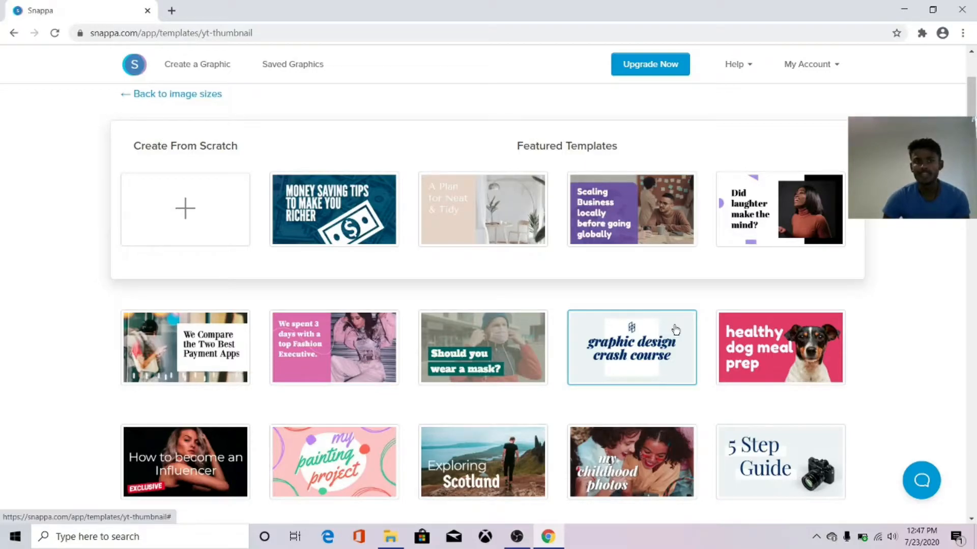
click(207, 224)
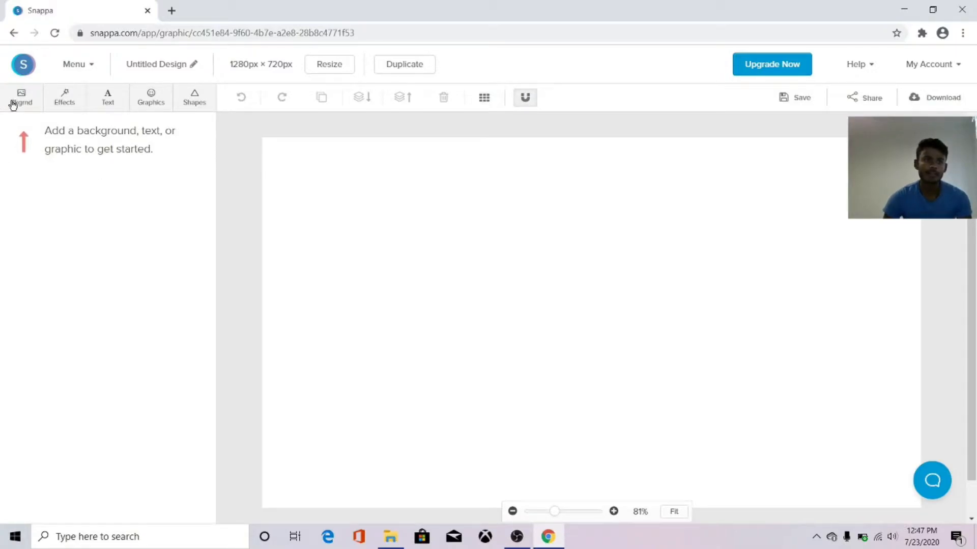
Fit the canvas in view and set the uploaded armored-soldier image as the background.
drag(556, 519, 550, 513)
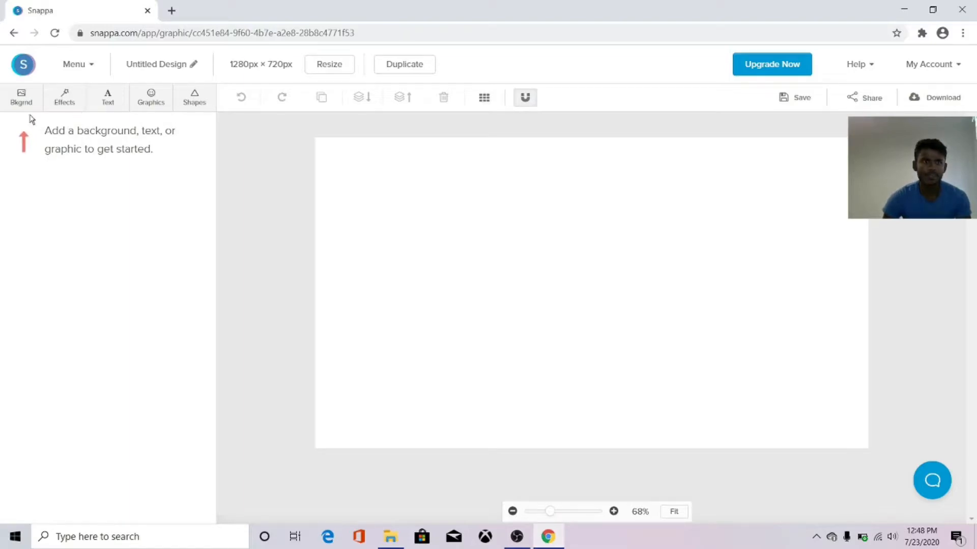
click(23, 99)
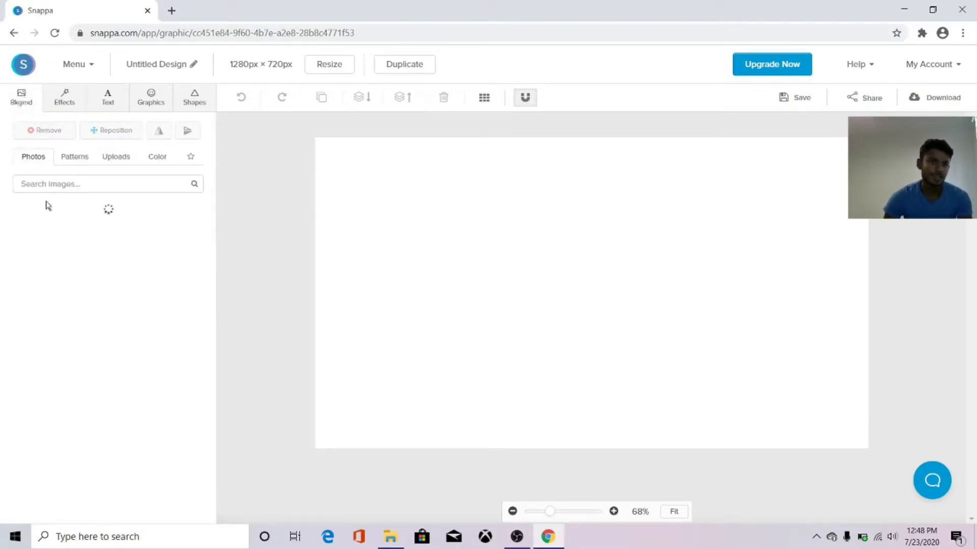
scroll(77, 349, down, 5)
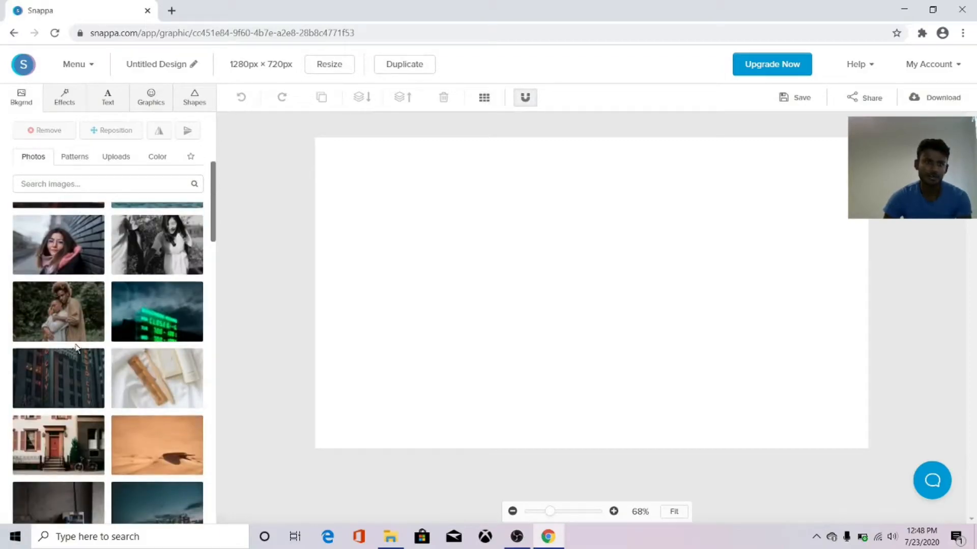
scroll(76, 348, down, 4)
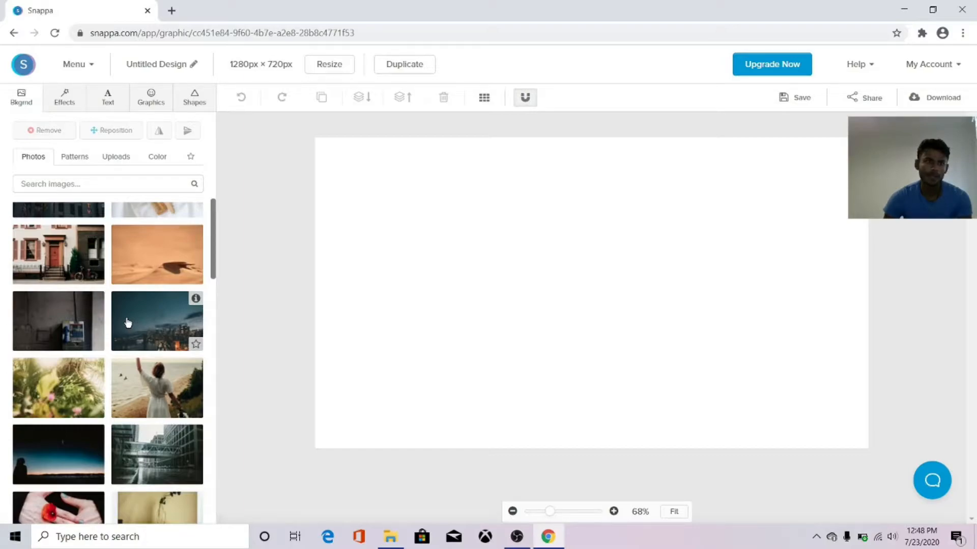
click(128, 155)
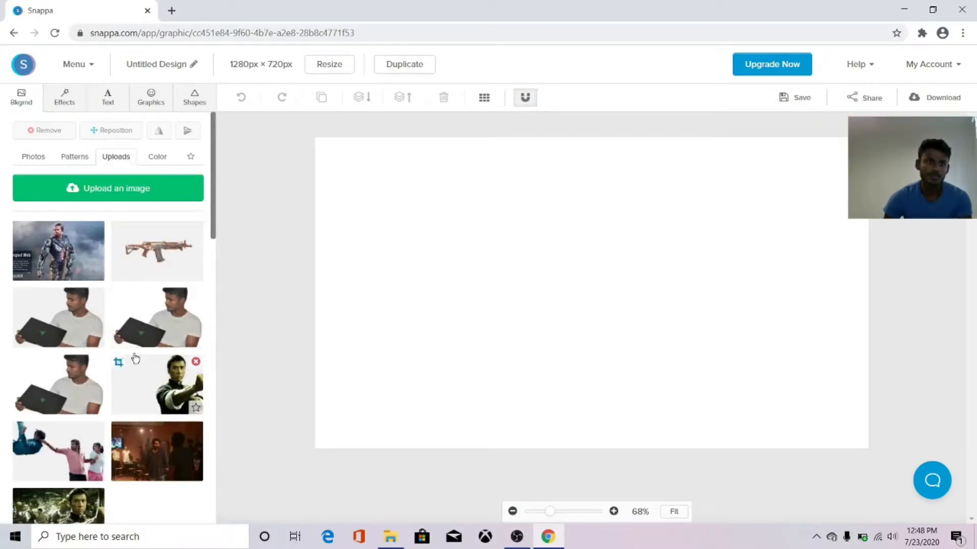
click(69, 260)
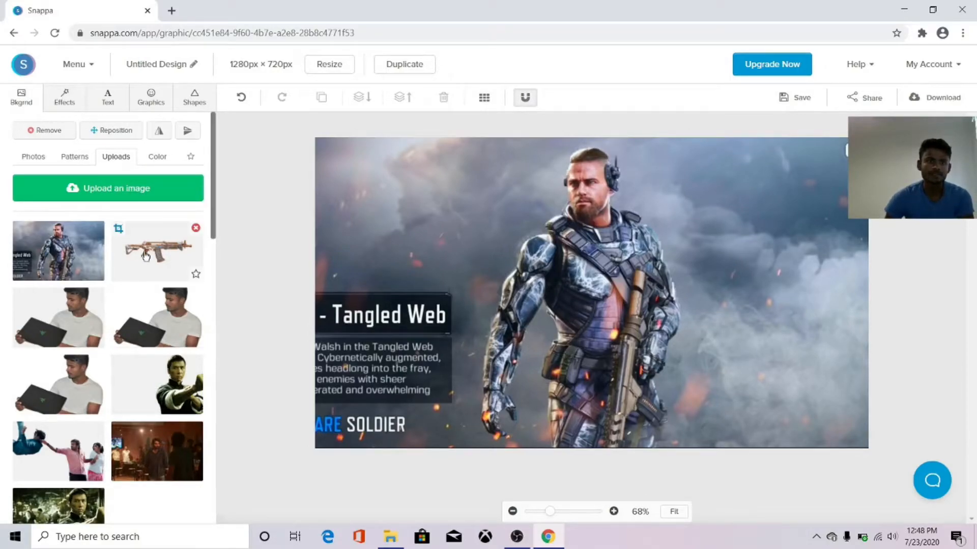
Add a dark grey #434a54 colour overlay at 35 to the background image.
click(62, 109)
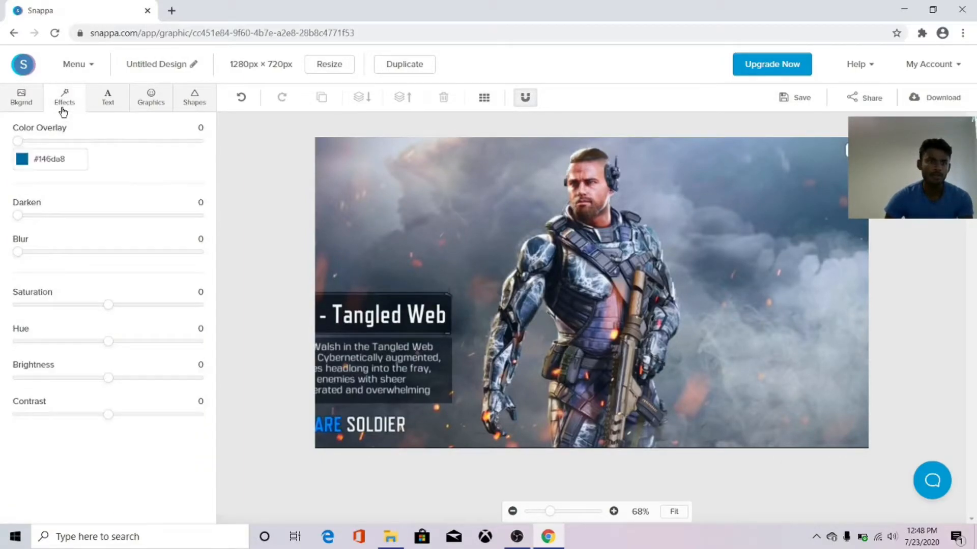
click(27, 163)
click(137, 227)
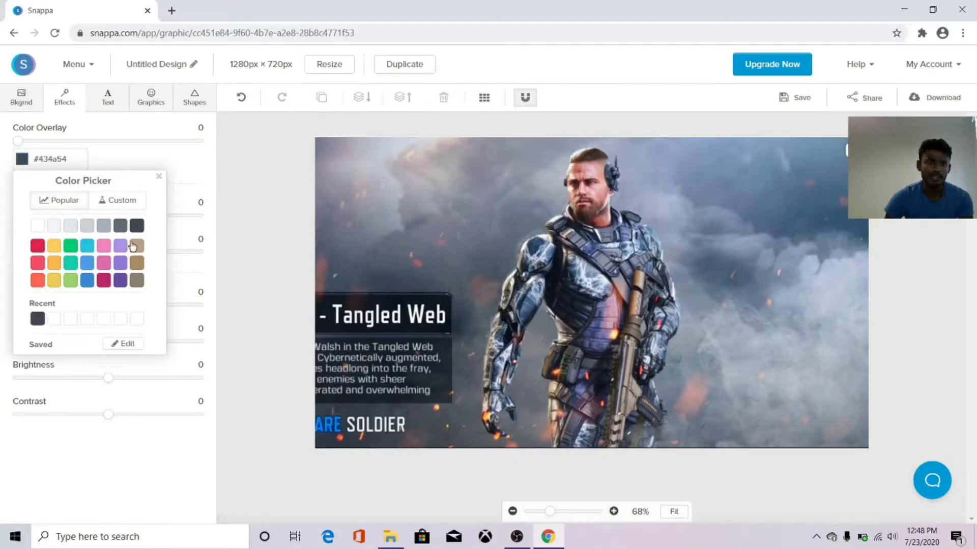
click(1, 205)
drag(23, 142, 83, 153)
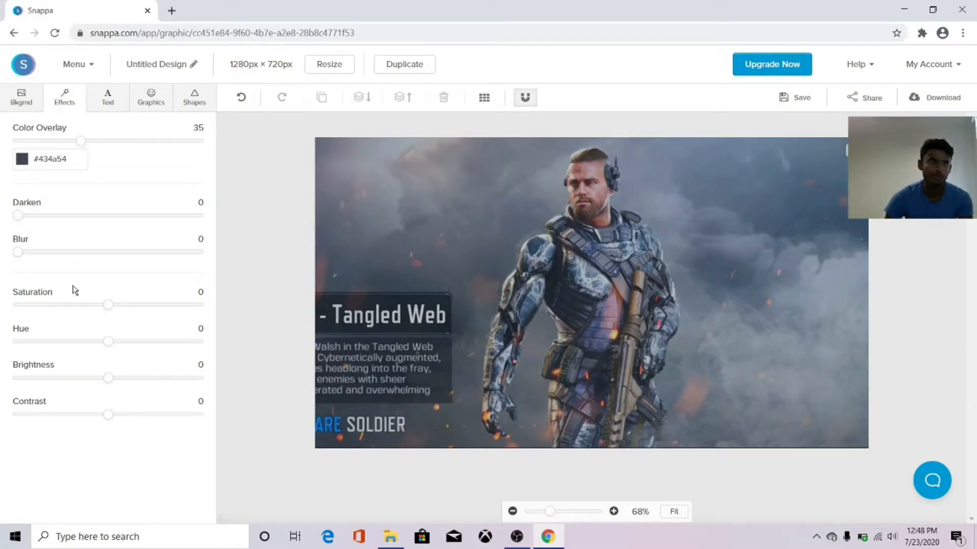
Set the background's darken to 40, saturation 19, hue 28 and contrast 10.
drag(19, 214, 90, 220)
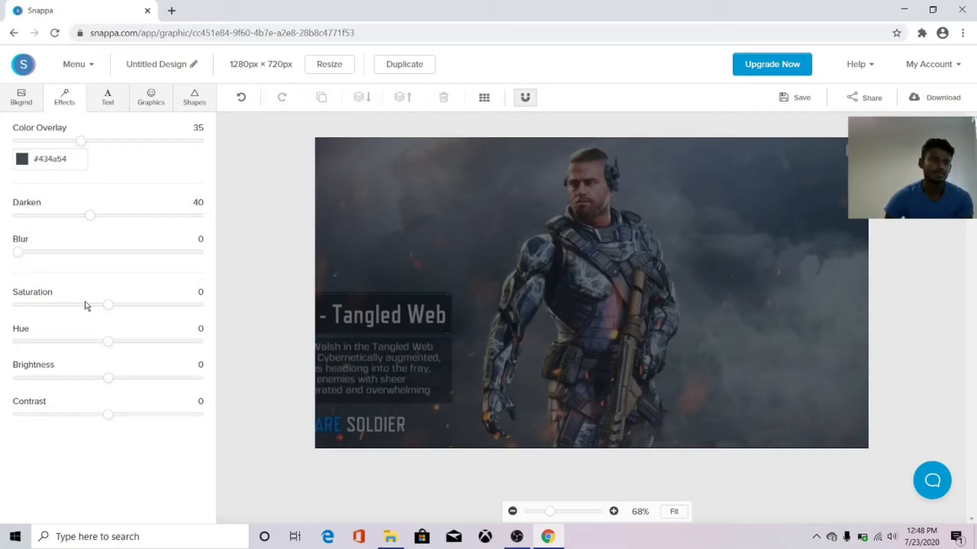
mouse_move(109, 309)
mouse_down()
mouse_move(148, 308)
mouse_move(128, 309)
mouse_up()
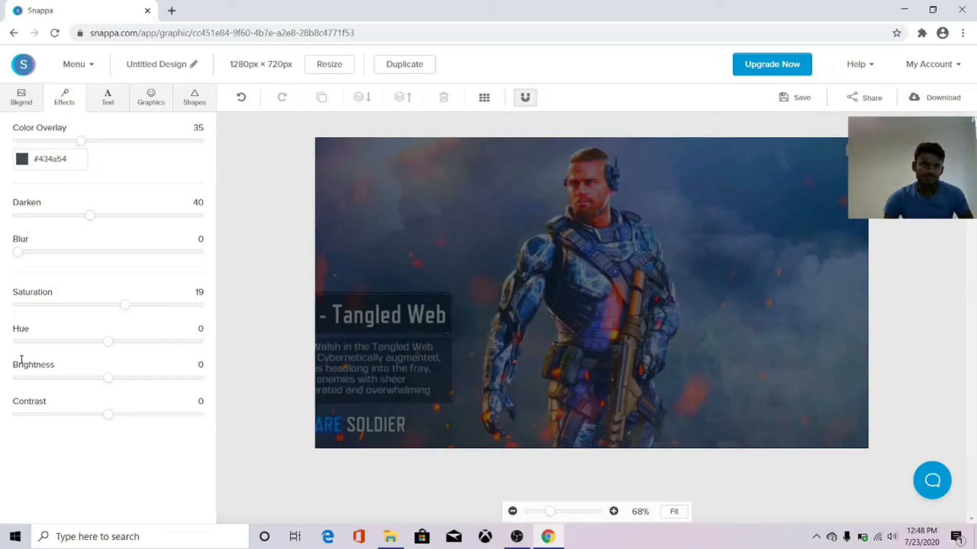
drag(111, 342, 82, 351)
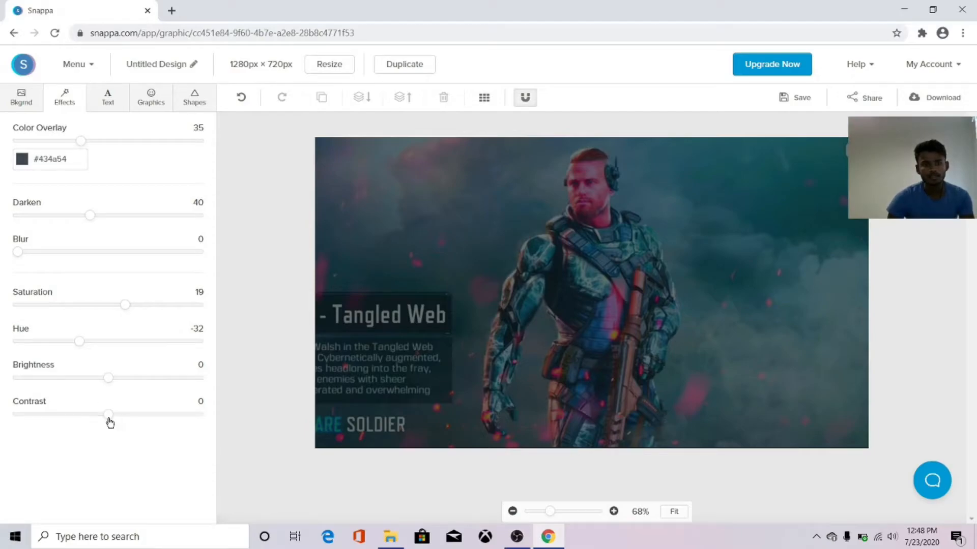
mouse_move(111, 420)
mouse_down()
mouse_move(139, 421)
mouse_move(93, 421)
mouse_move(118, 424)
mouse_up()
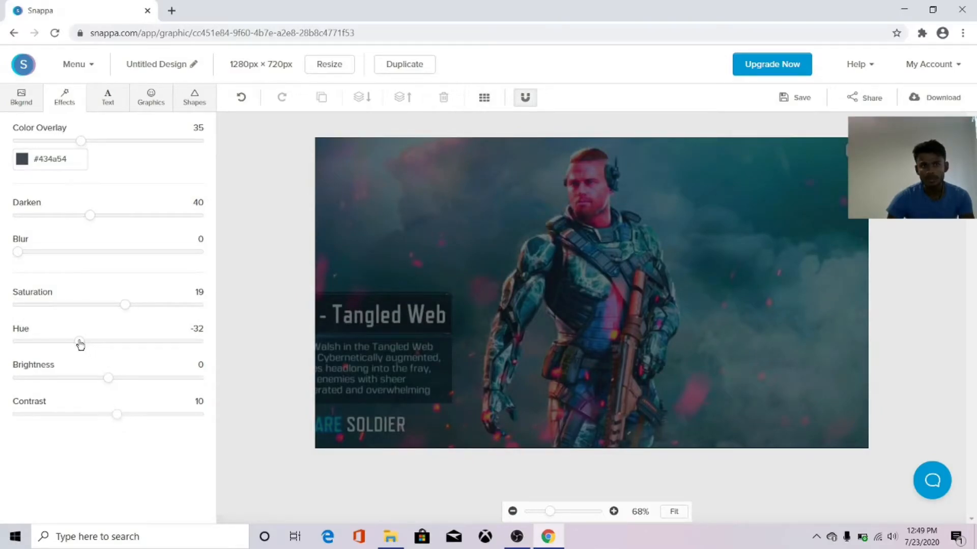
drag(81, 344, 135, 351)
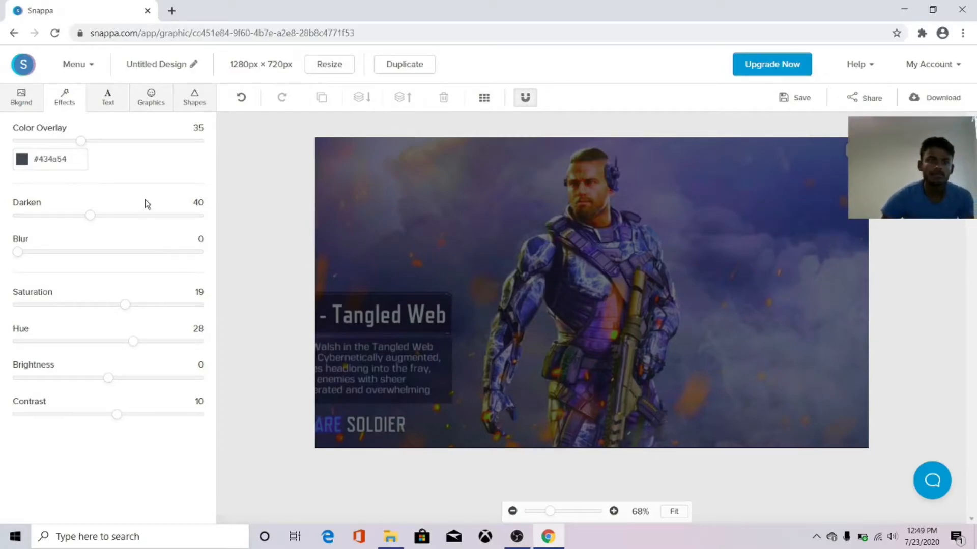
Add an Archivo Black 72 'Heading text' heading and colour it cyan #4fc1e9.
click(107, 99)
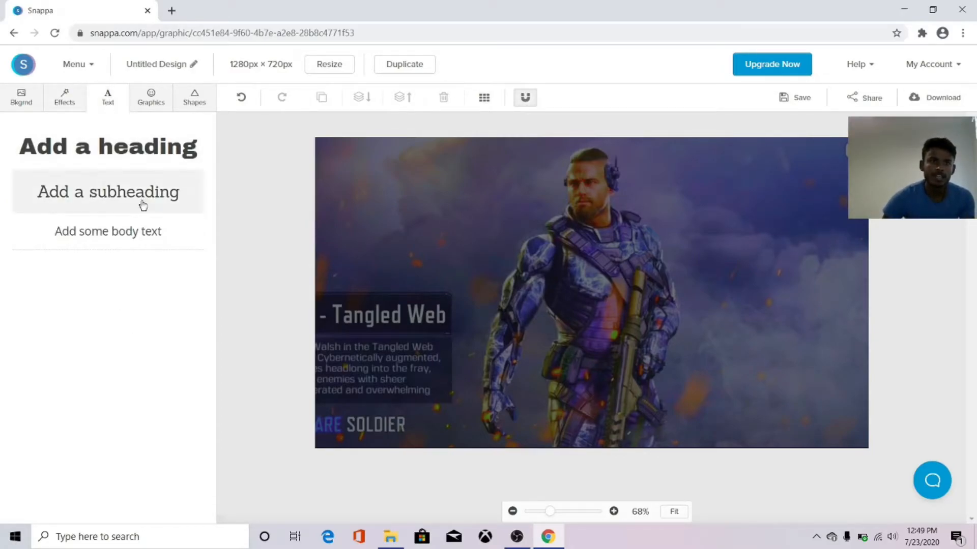
click(125, 159)
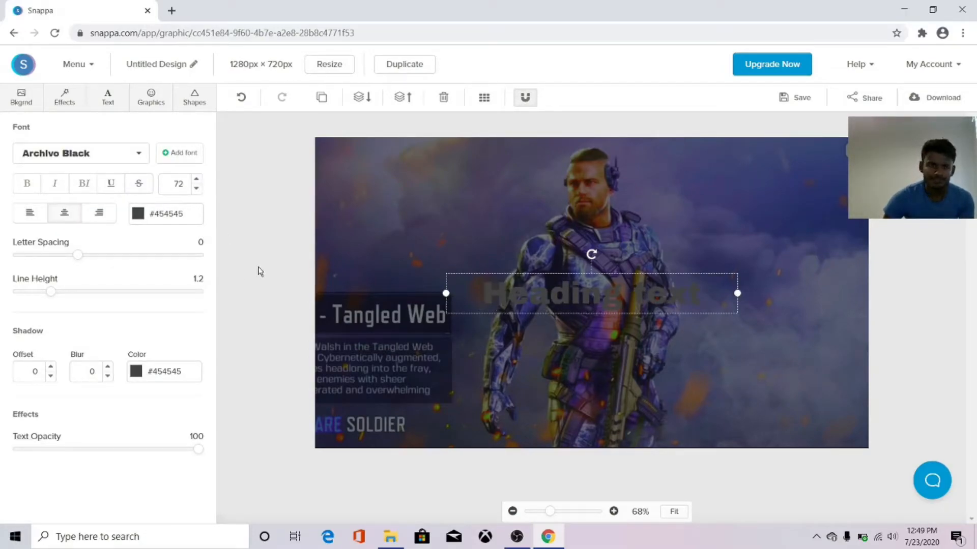
click(138, 213)
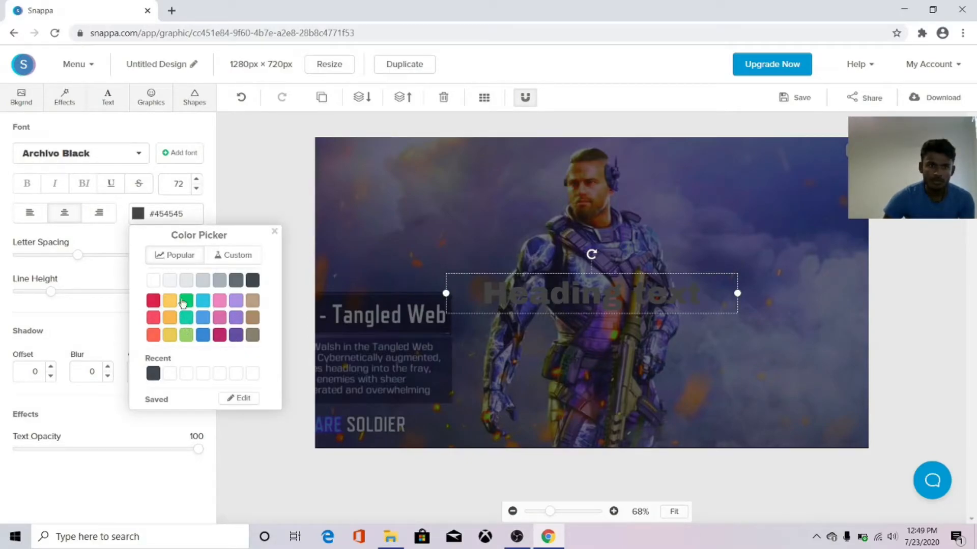
click(203, 303)
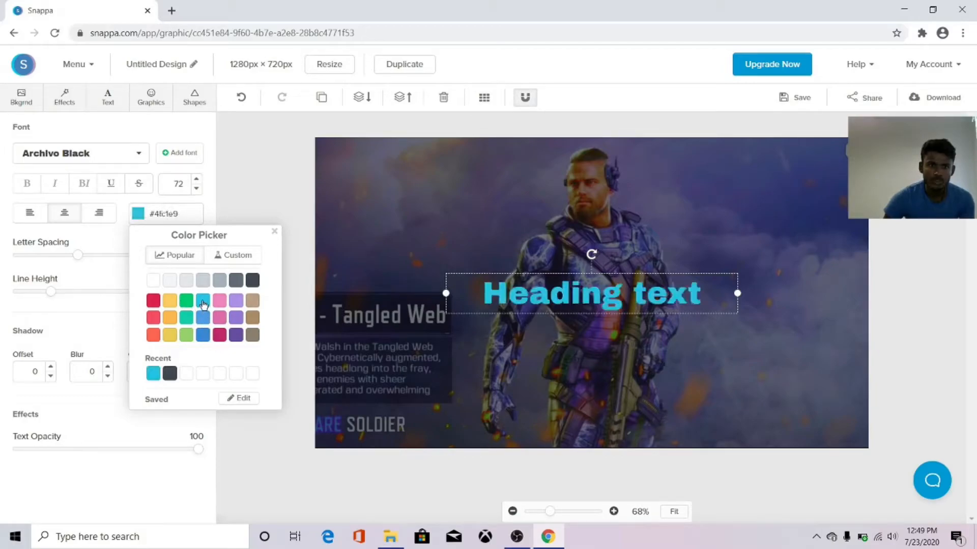
click(89, 330)
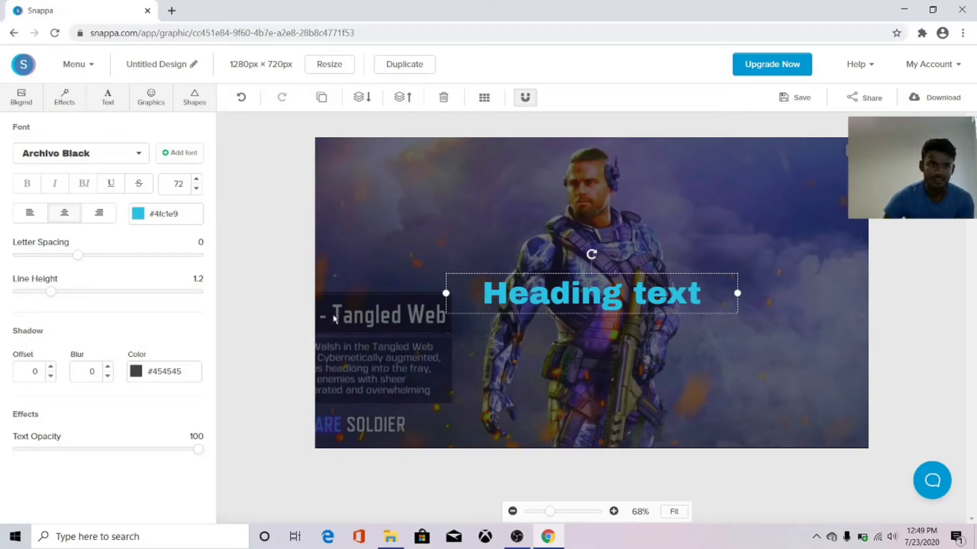
Give the heading a red #d8334a shadow with offset 6 and text opacity 84.
click(136, 373)
click(151, 459)
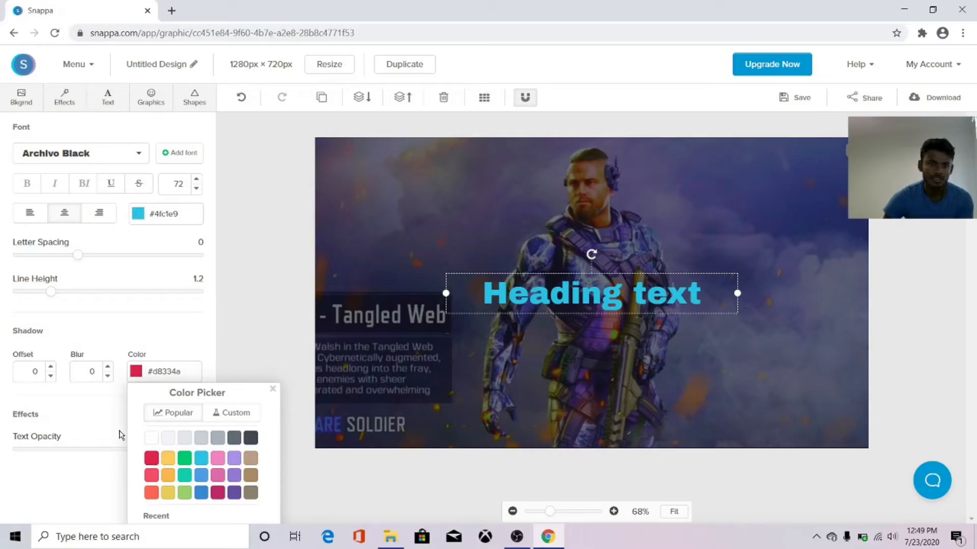
click(53, 368)
click(53, 368)
click(52, 367)
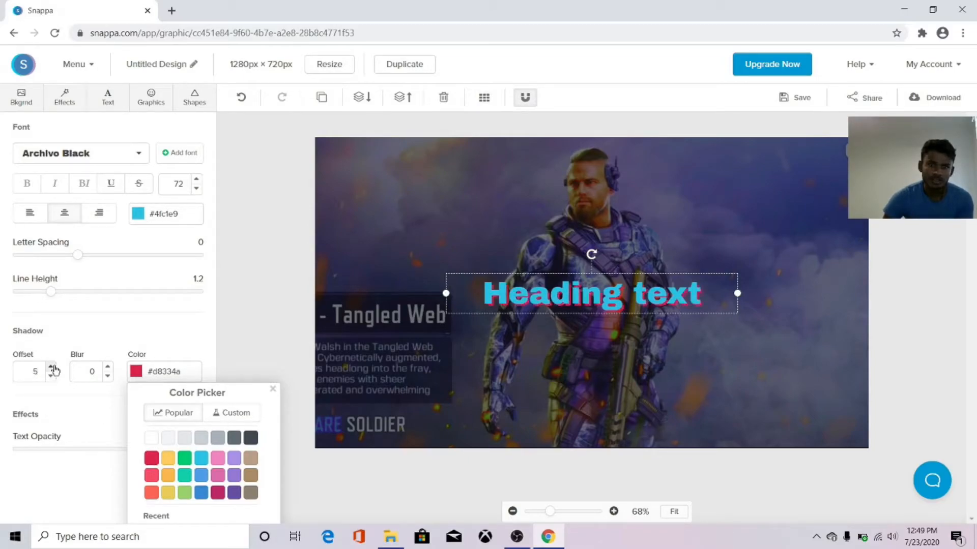
click(53, 367)
click(53, 368)
click(51, 376)
click(50, 377)
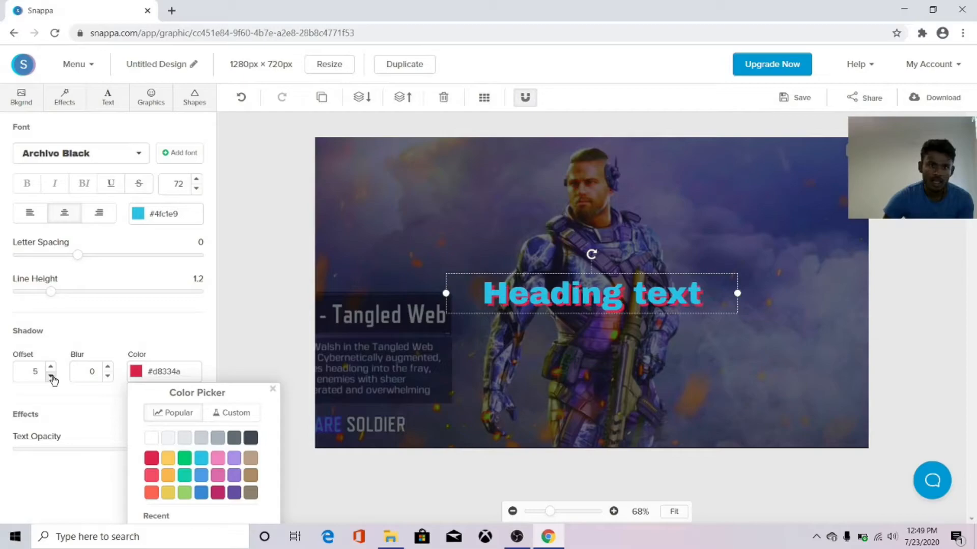
click(50, 486)
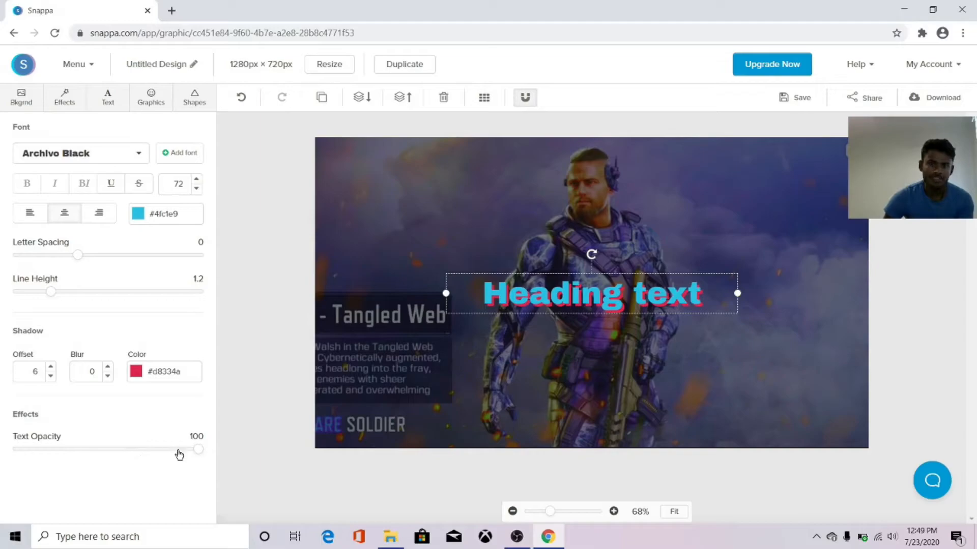
drag(202, 451, 171, 450)
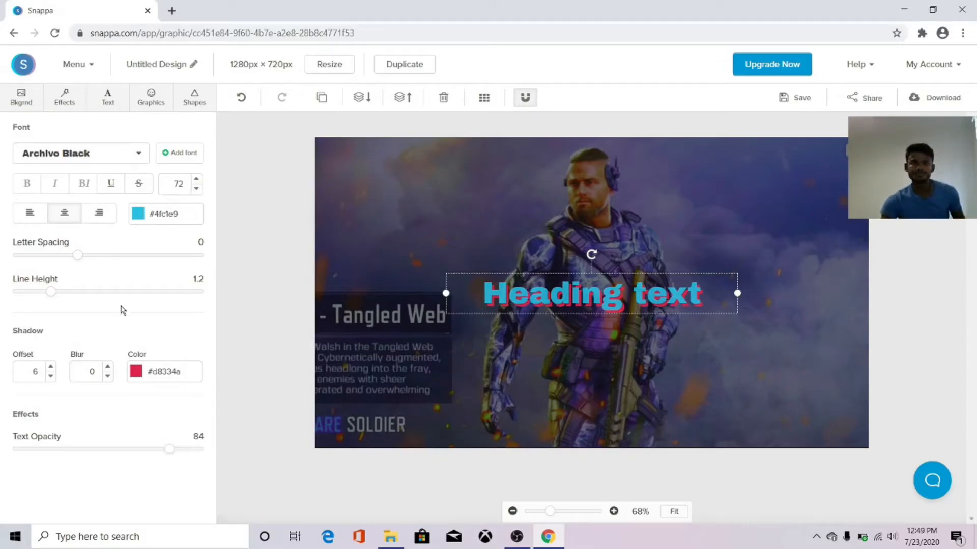
click(151, 102)
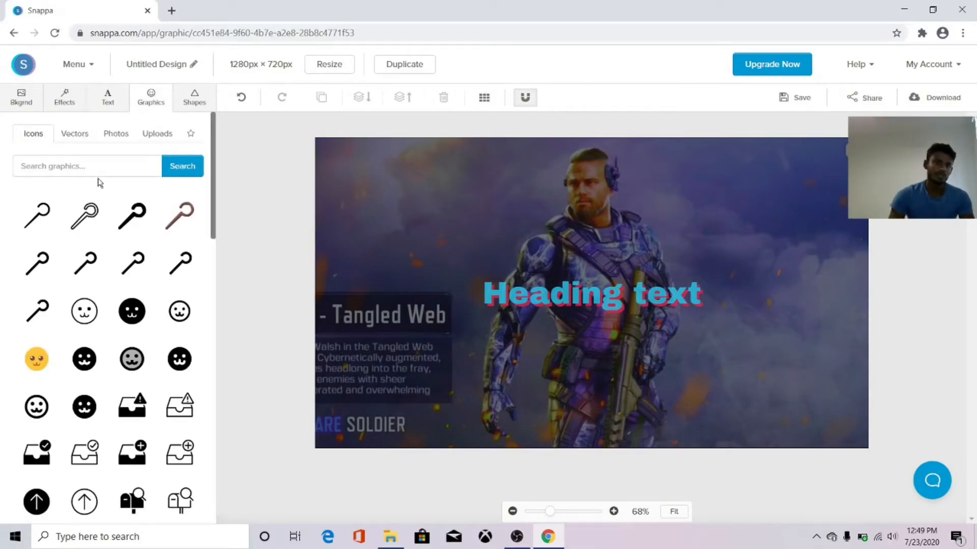
Add the yellow smiley icon, shrink it and place it over the soldier's face.
scroll(51, 374, down, 12)
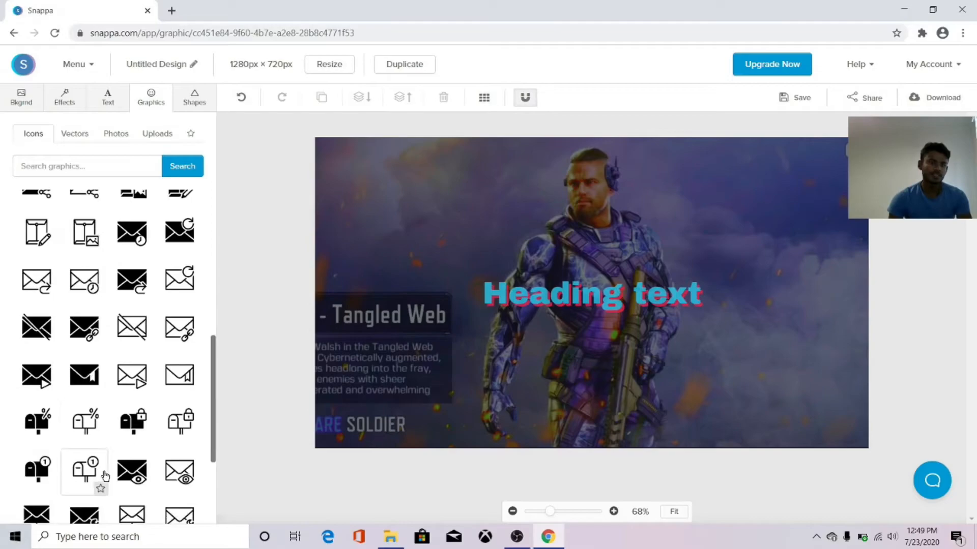
scroll(102, 474, down, 3)
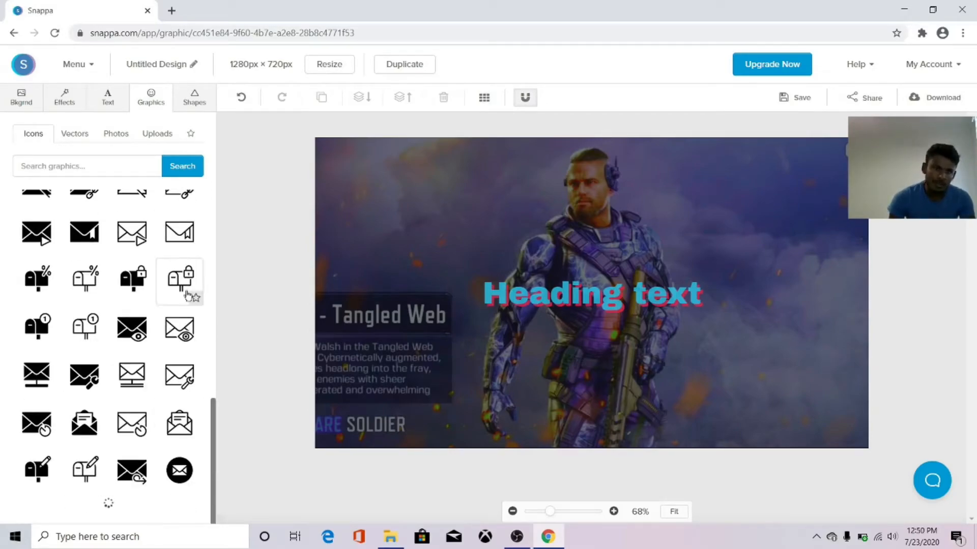
scroll(127, 376, up, 15)
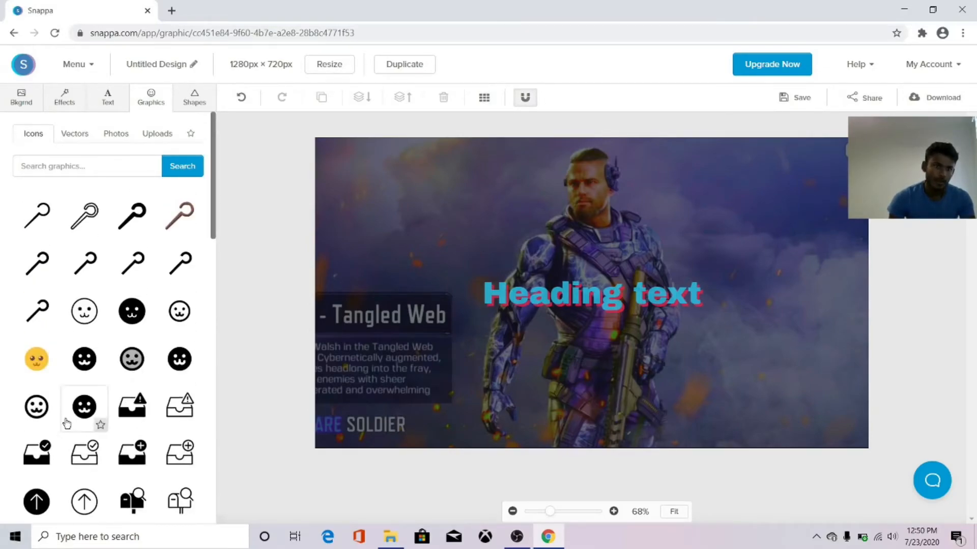
click(37, 359)
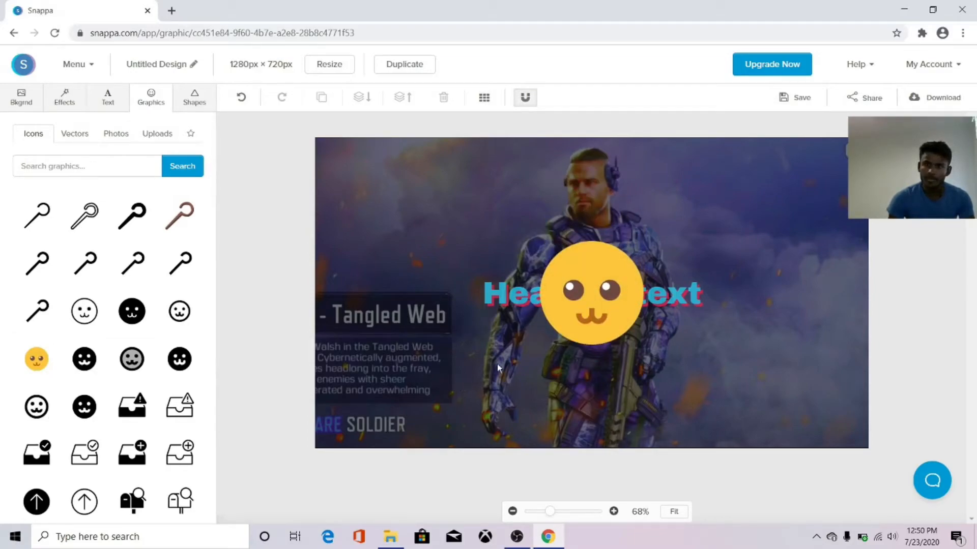
drag(585, 302, 588, 194)
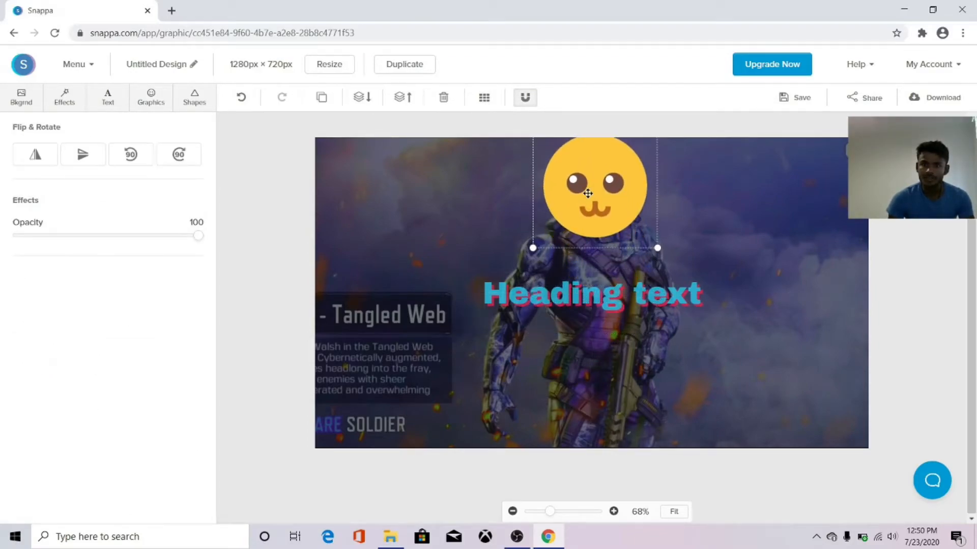
drag(532, 247, 553, 231)
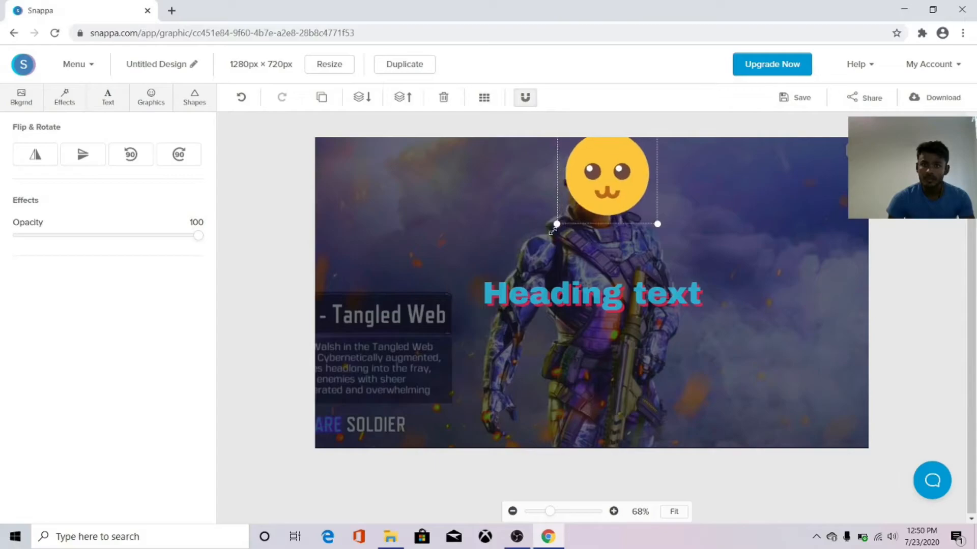
drag(593, 195, 580, 207)
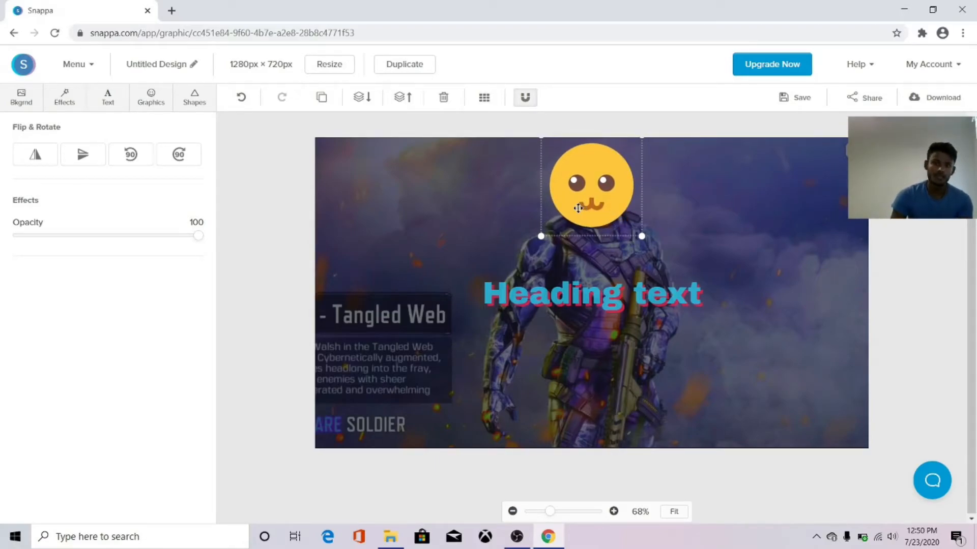
Add the uploaded rifle image at the upper left, enlarged, with opacity 86.
click(151, 97)
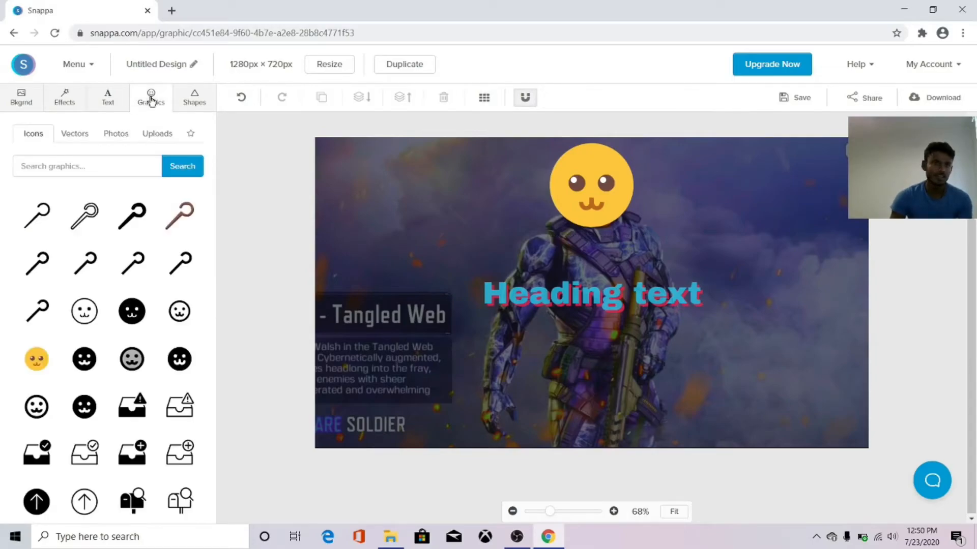
click(113, 135)
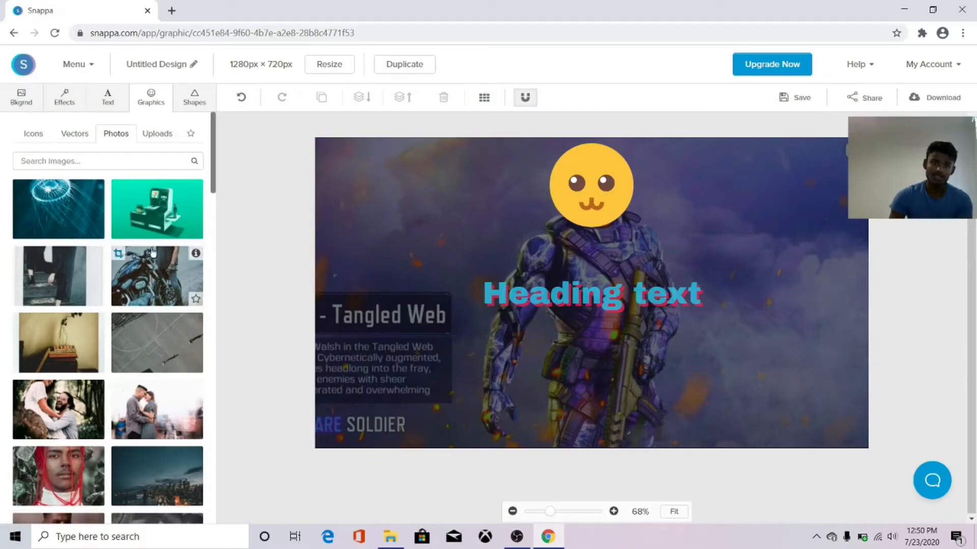
click(159, 134)
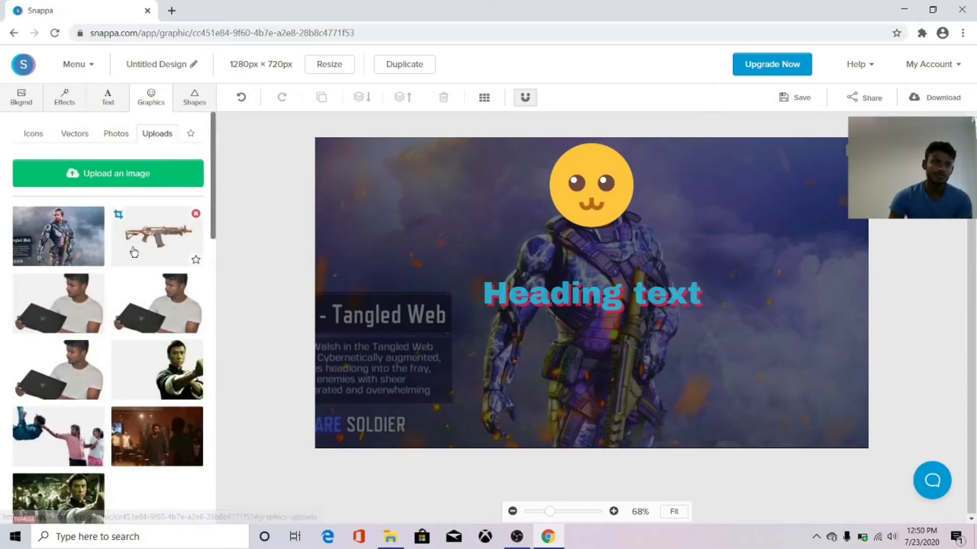
click(153, 254)
drag(593, 289, 433, 194)
drag(569, 257, 623, 286)
drag(477, 224, 481, 217)
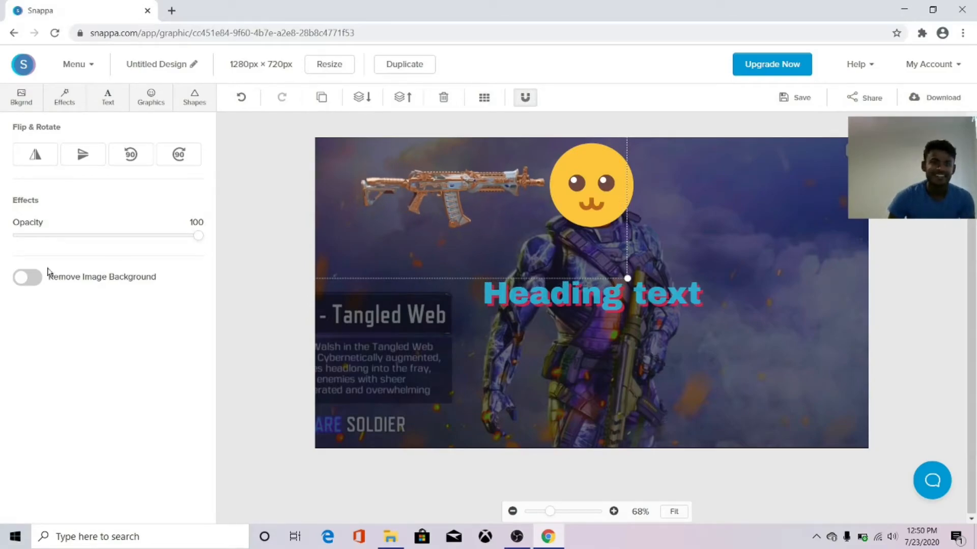
drag(197, 237, 175, 241)
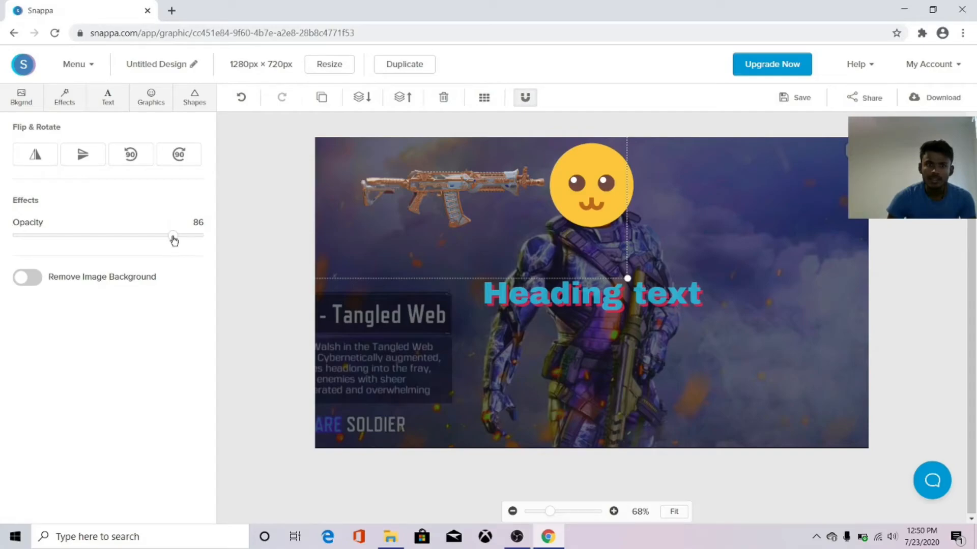
click(258, 287)
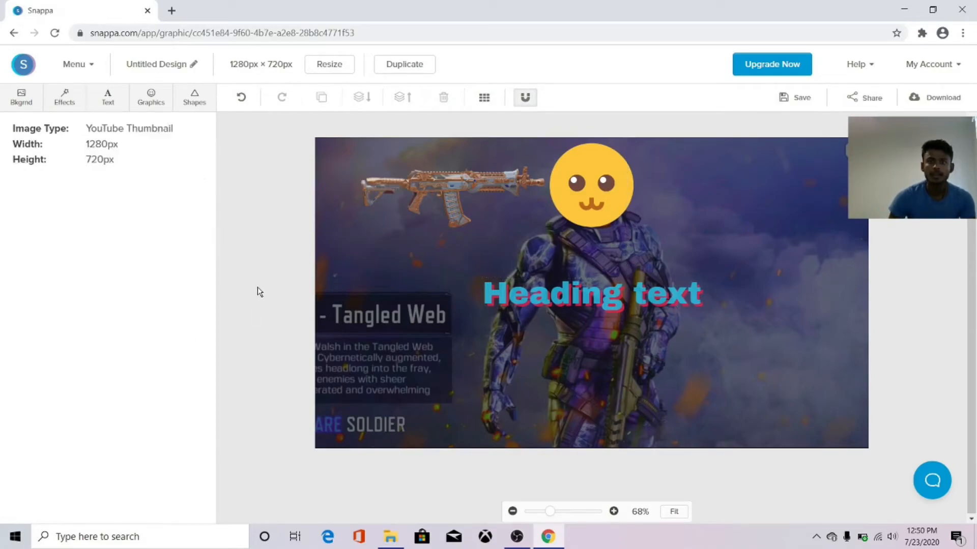
Add a solid rectangle and stretch it across the full width at the bottom.
click(198, 96)
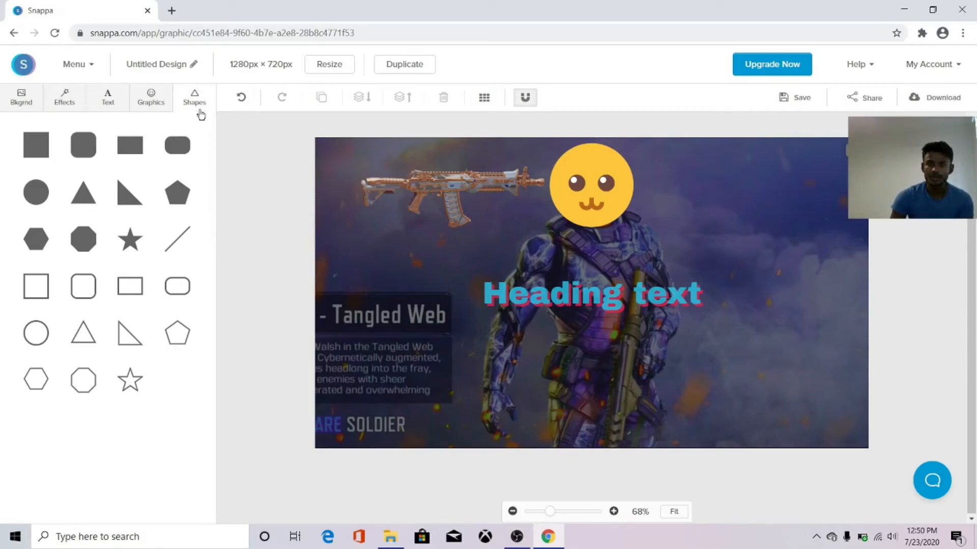
click(130, 145)
drag(537, 293, 334, 412)
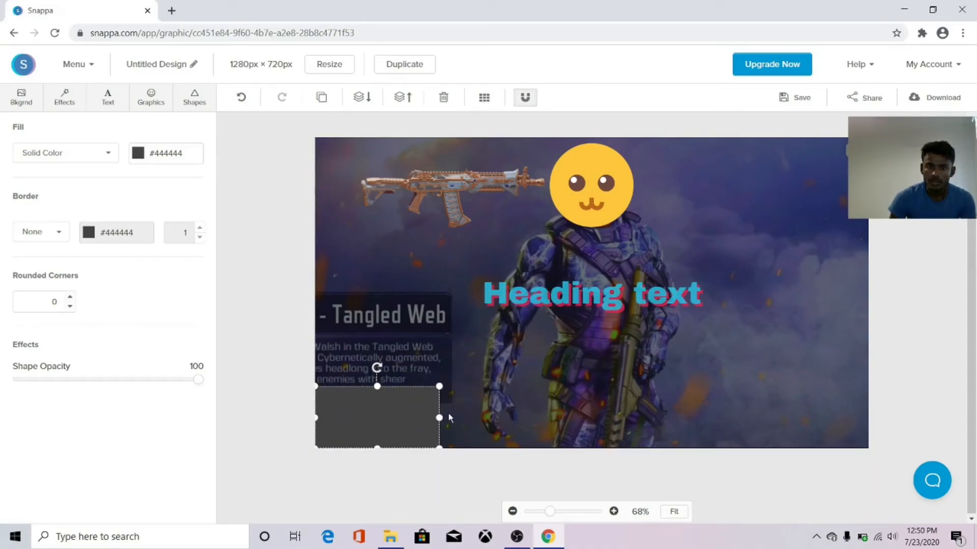
drag(441, 418, 868, 427)
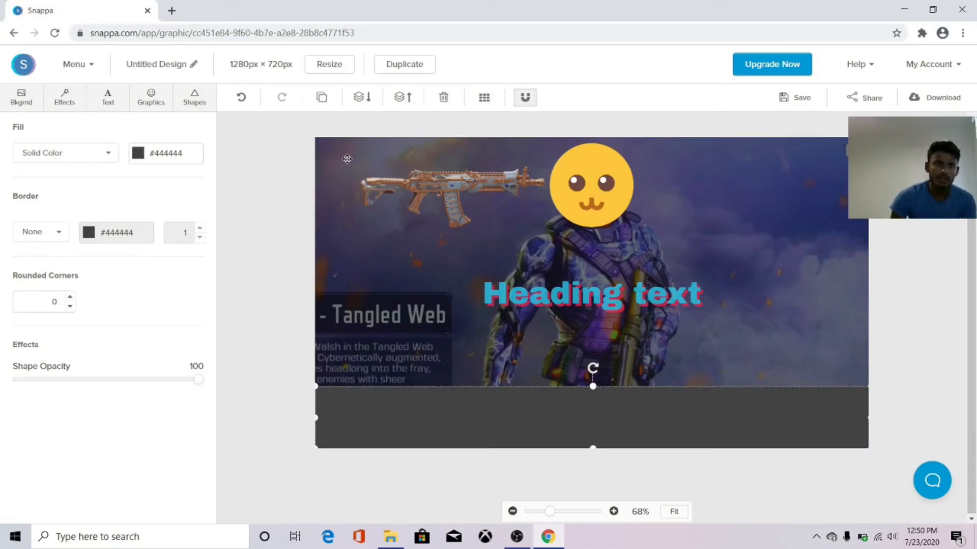
Give the bottom bar a red border and a cyan fill.
click(91, 234)
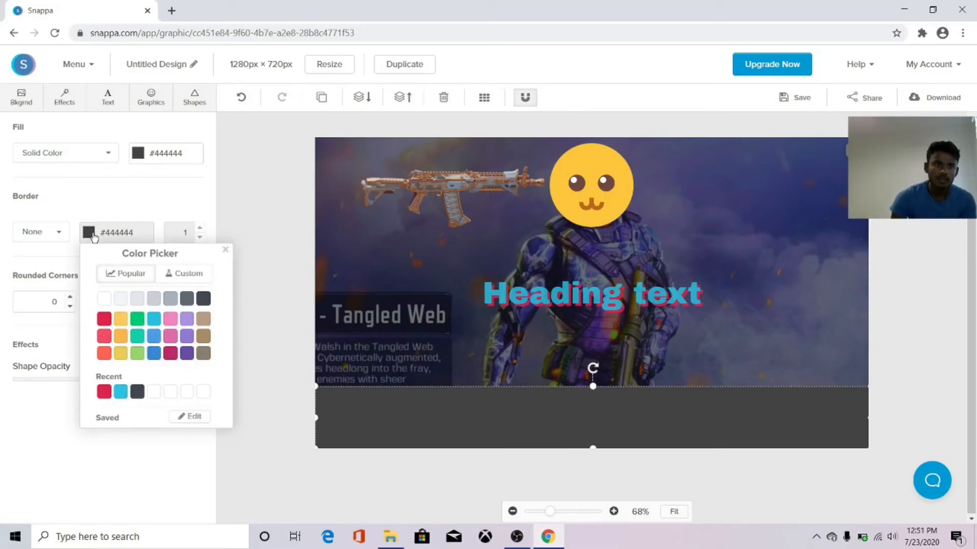
click(105, 319)
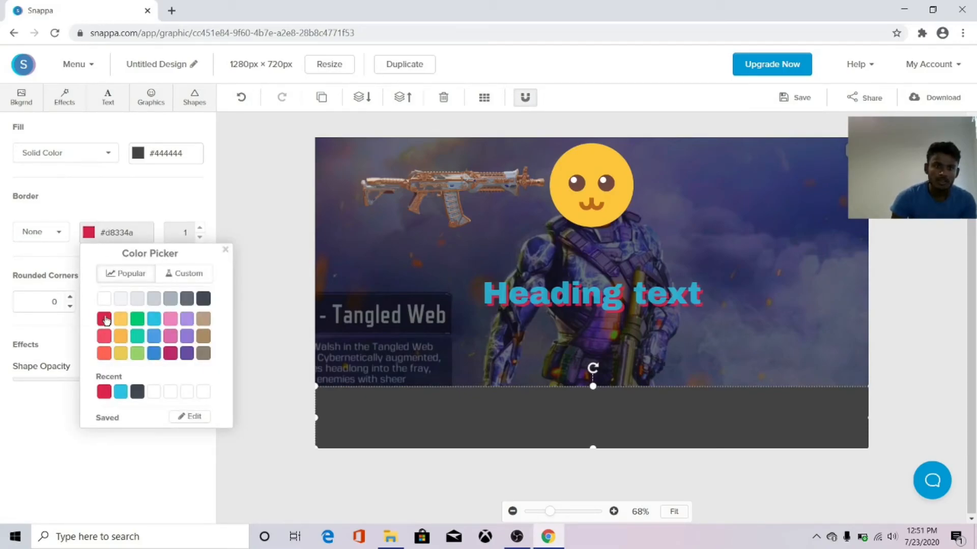
click(127, 204)
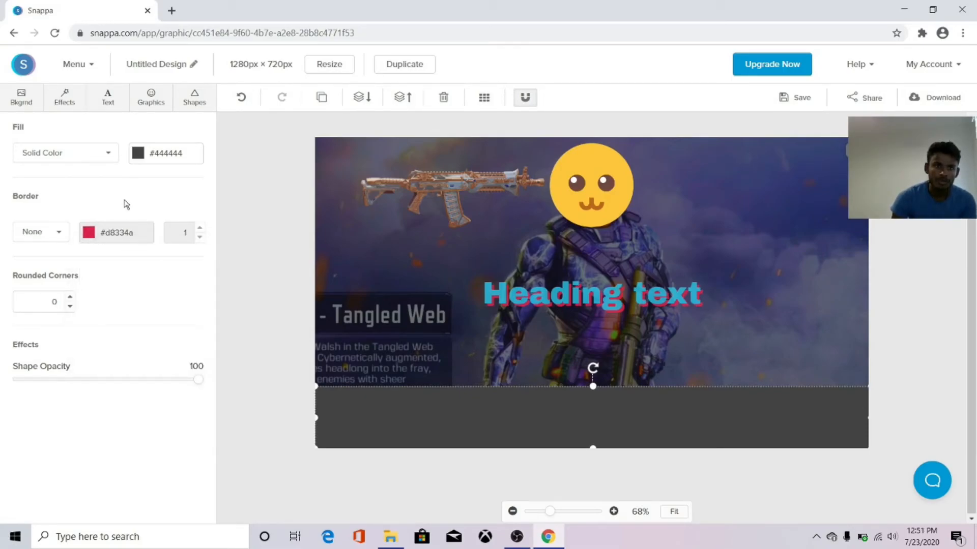
click(143, 157)
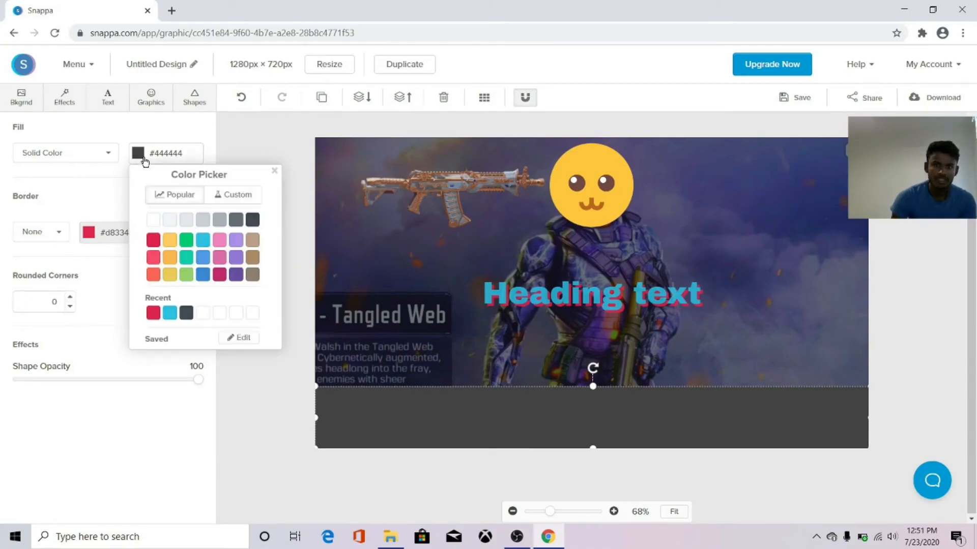
click(174, 312)
click(220, 443)
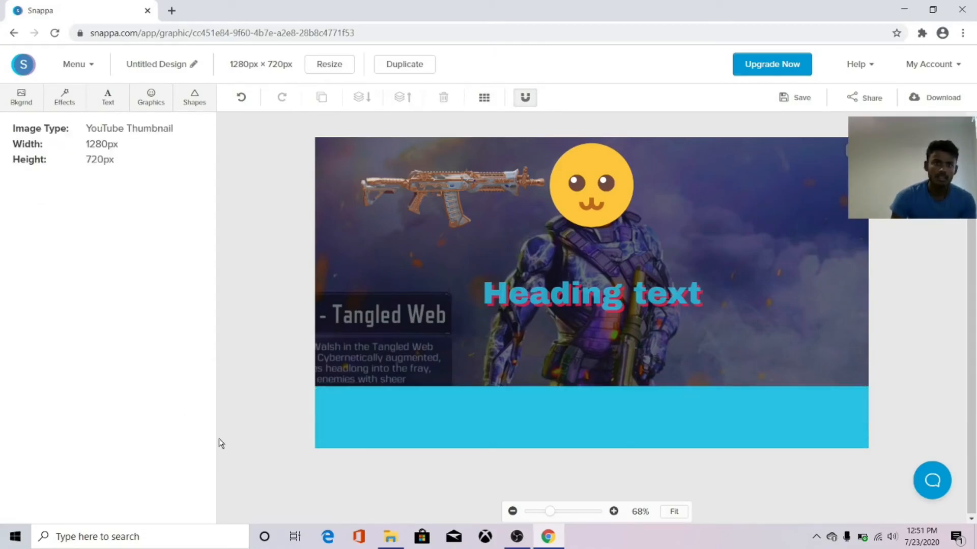
click(419, 414)
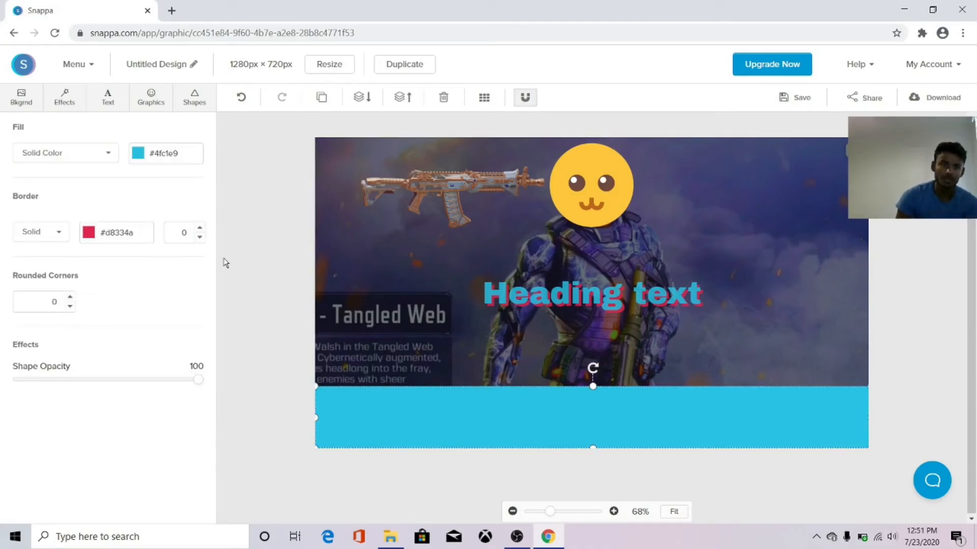
Add a new heading and move it into the cyan bar.
click(108, 96)
click(113, 151)
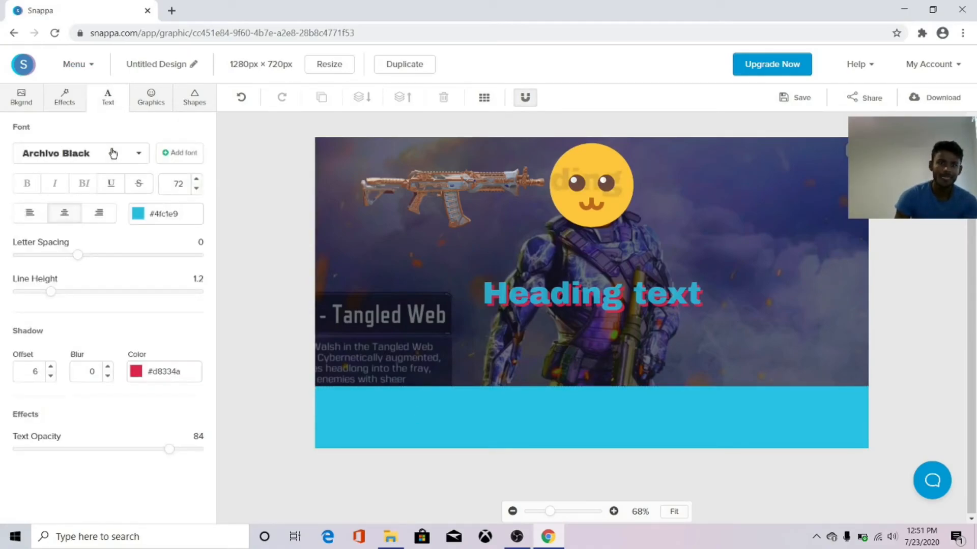
drag(538, 295, 545, 414)
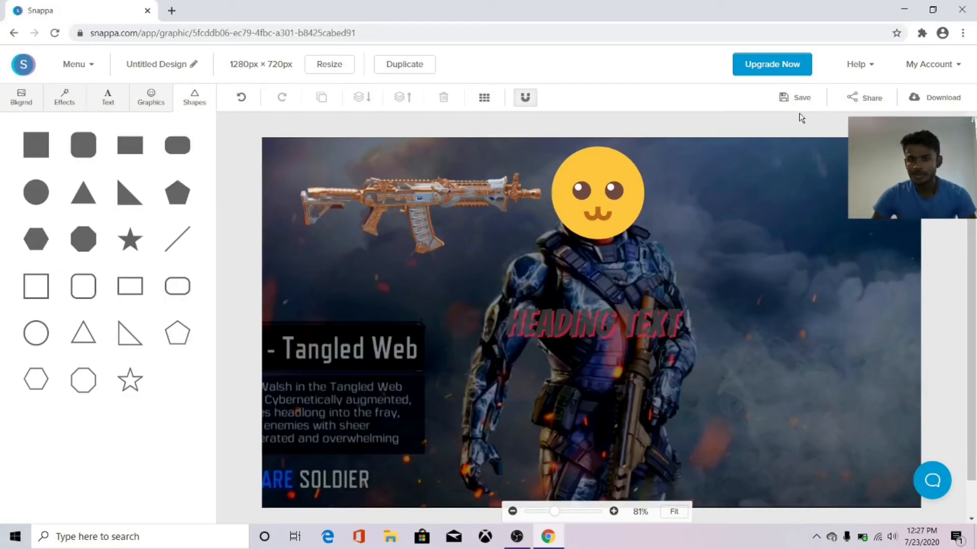
Download the thumbnail as a JPG and open 'Untitled Design (1).jpg'.
click(941, 97)
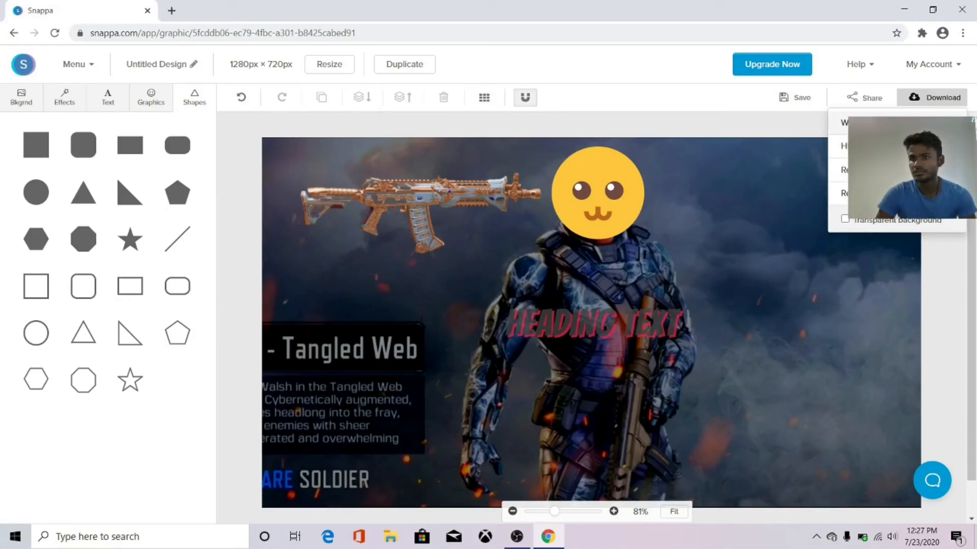
click(896, 123)
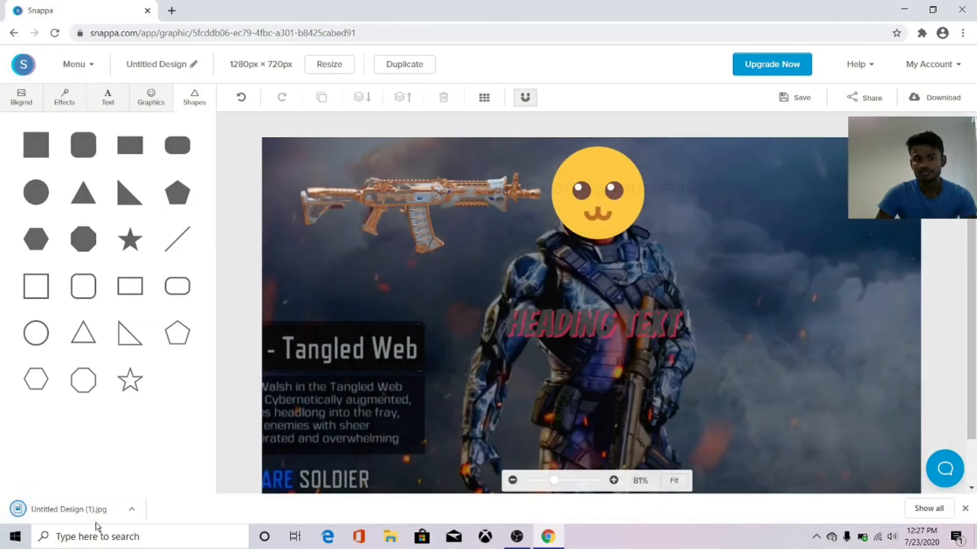
click(71, 510)
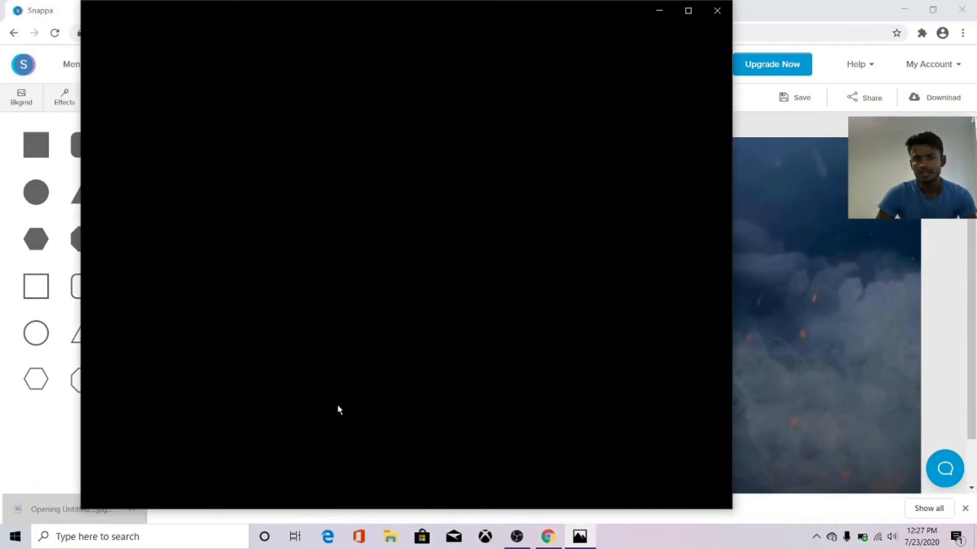